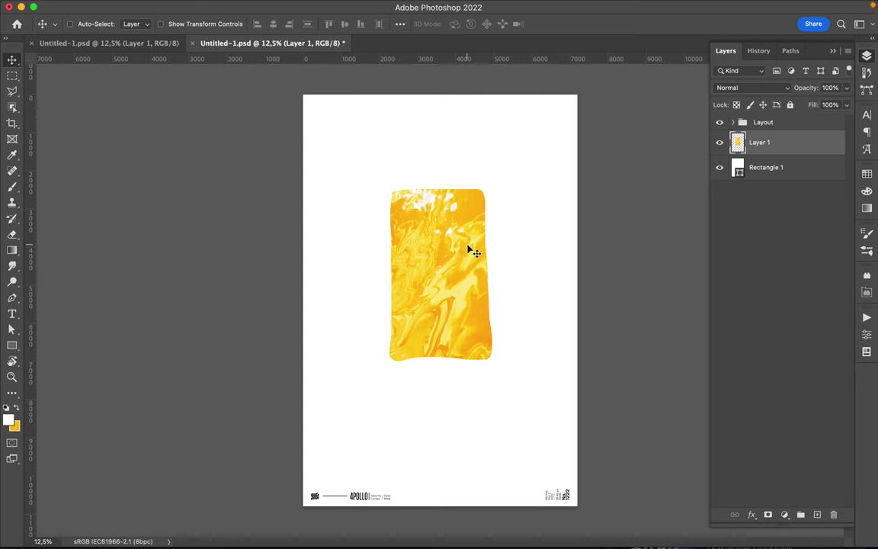
Centre the yellow marbled panel vertically on the canvas using Align To Canvas
left_click(400, 23)
left_click(440, 136)
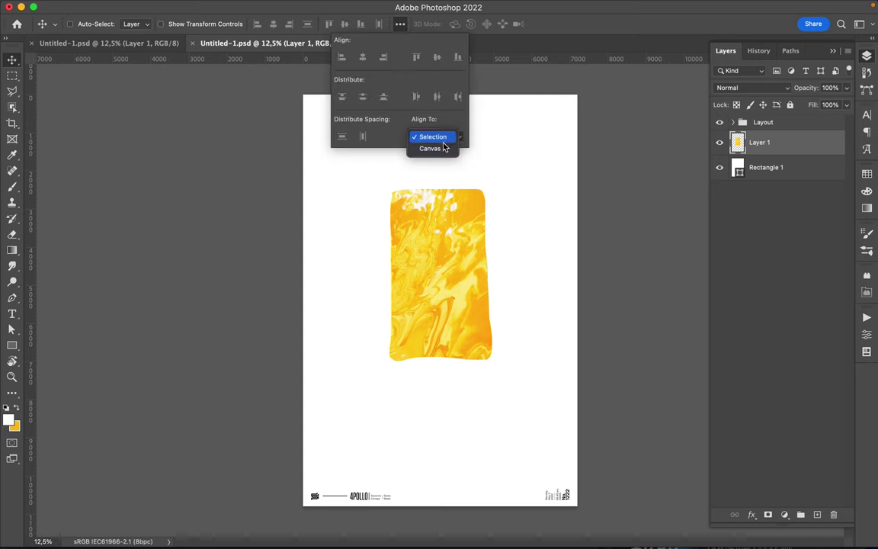
left_click(363, 57)
left_click(439, 268)
Load the Hard Round brush and add a new empty layer above Rectangle 1
key("b")
right_click(428, 263)
scroll(491, 316, "up", 10)
left_click(510, 364)
left_click(765, 167)
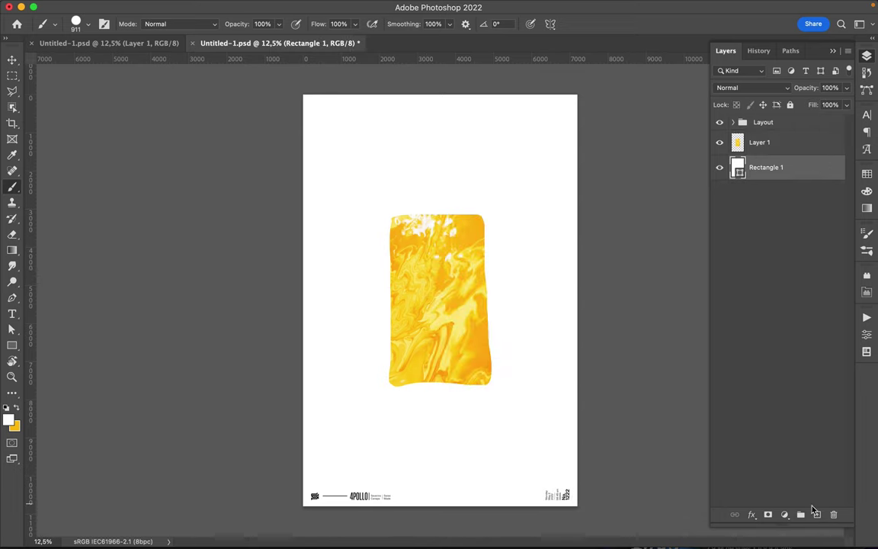
left_click(817, 515)
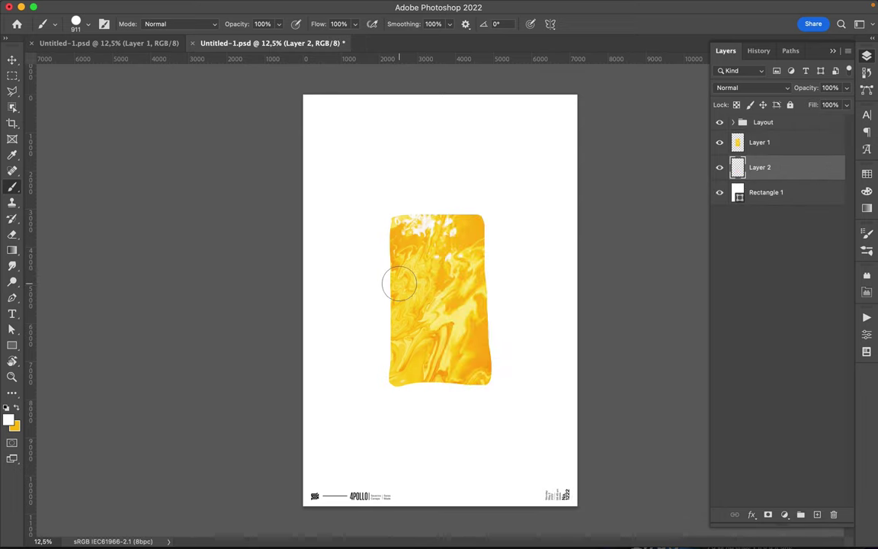
Zoom into the footer, edit the number text to No. 1227 and nudge it slightly down
key("ctrl+plus")
key("ctrl+plus")
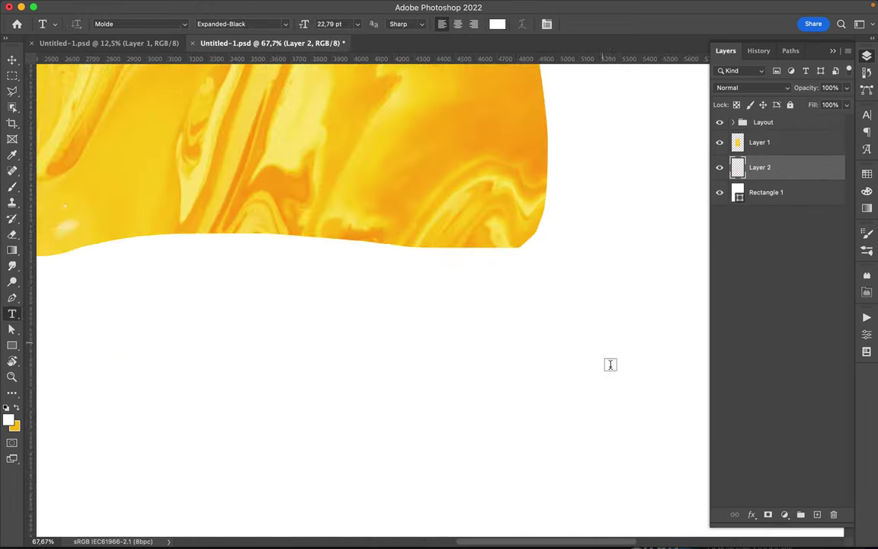
type("00 am")
key("ctrl+Return")
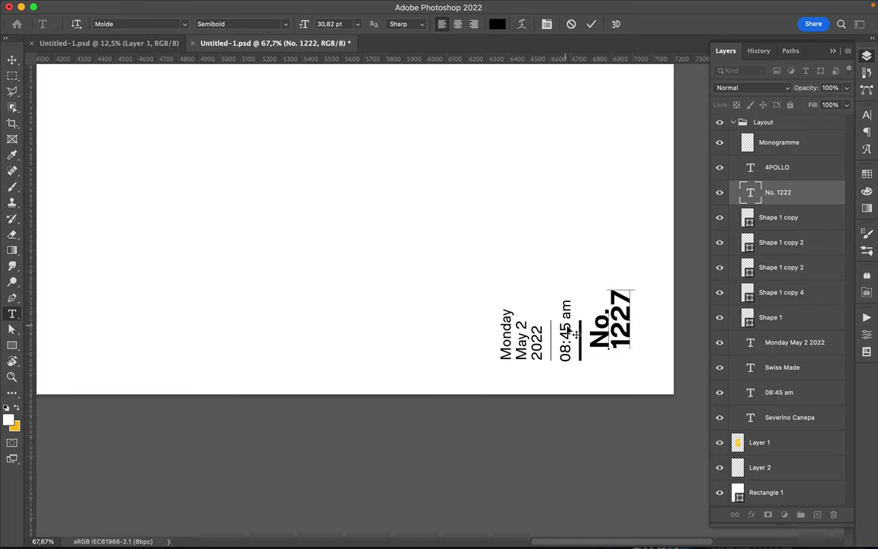
key("ctrl+Return")
key("v")
left_click_drag(621, 305, 621, 319)
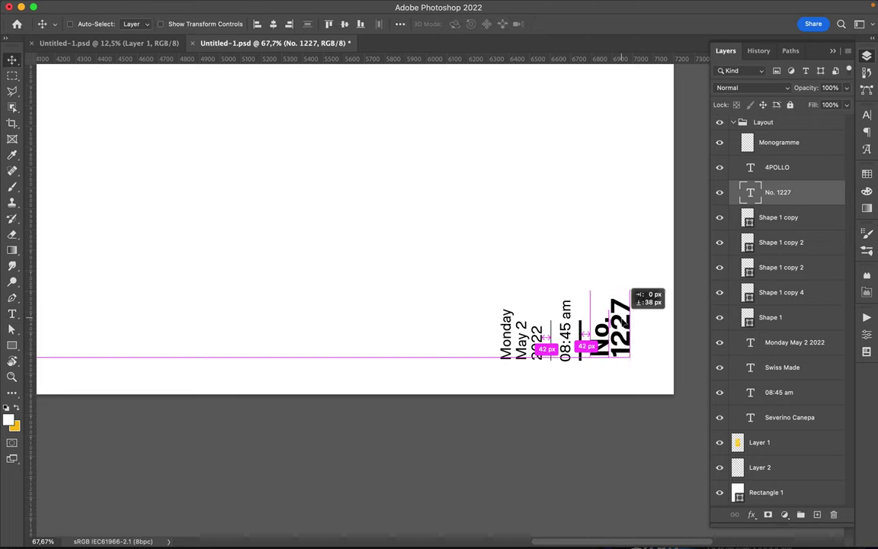
Change the footer time to 08:00 am and the date to Monday May 7 2022
double_click(566, 330)
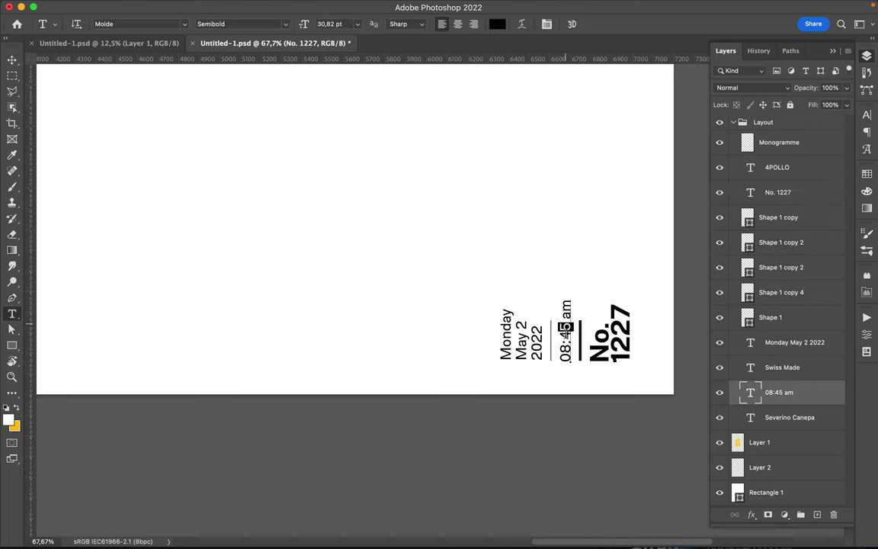
type("00")
key("ctrl+Return")
double_click(523, 329)
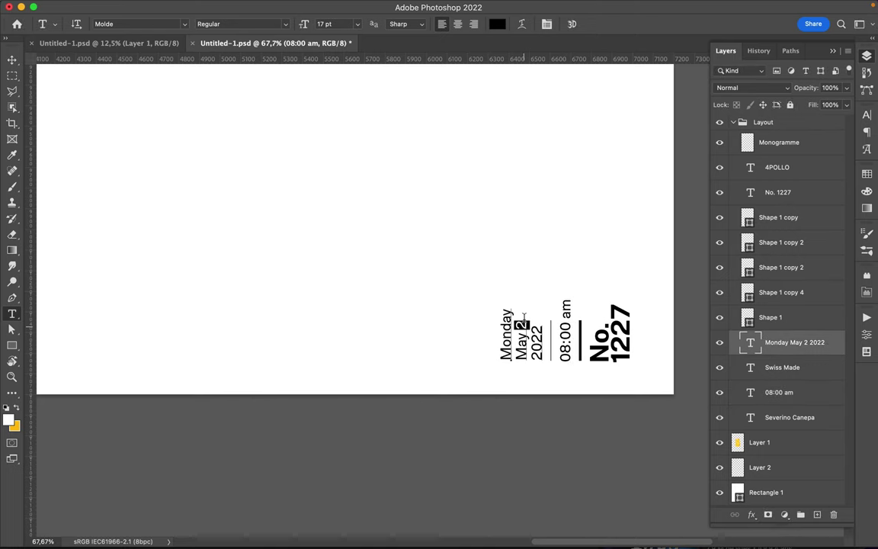
type("7")
key("ctrl+Return")
Fit the poster in view, save Untitled-1.psd, and close the other open document
key("ctrl+0")
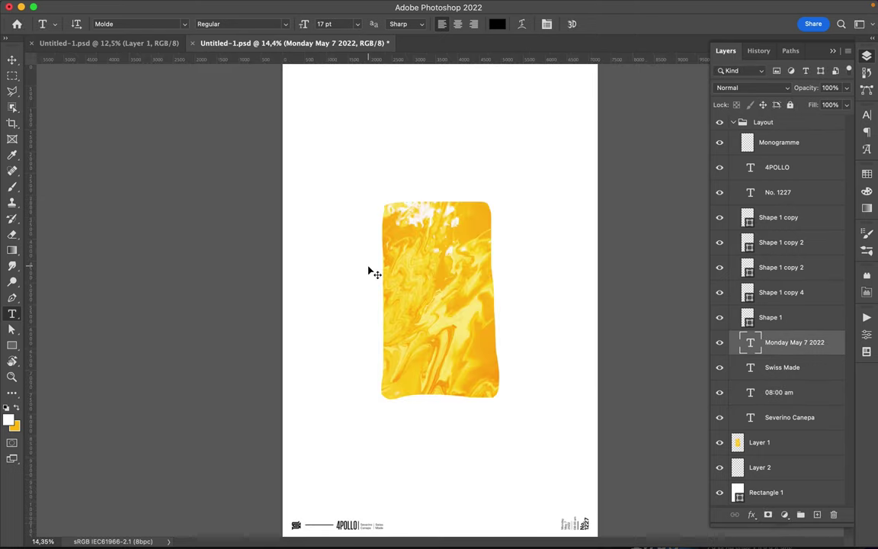
key("ctrl+s")
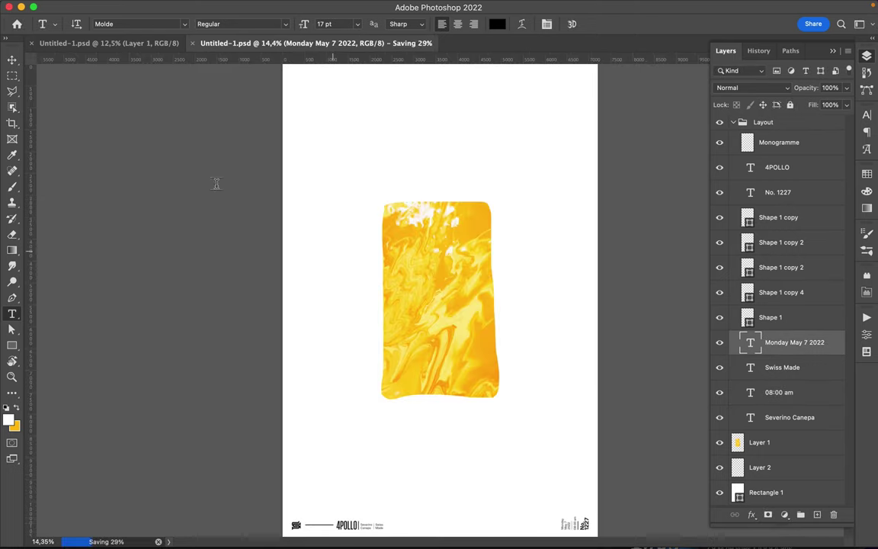
left_click(32, 44)
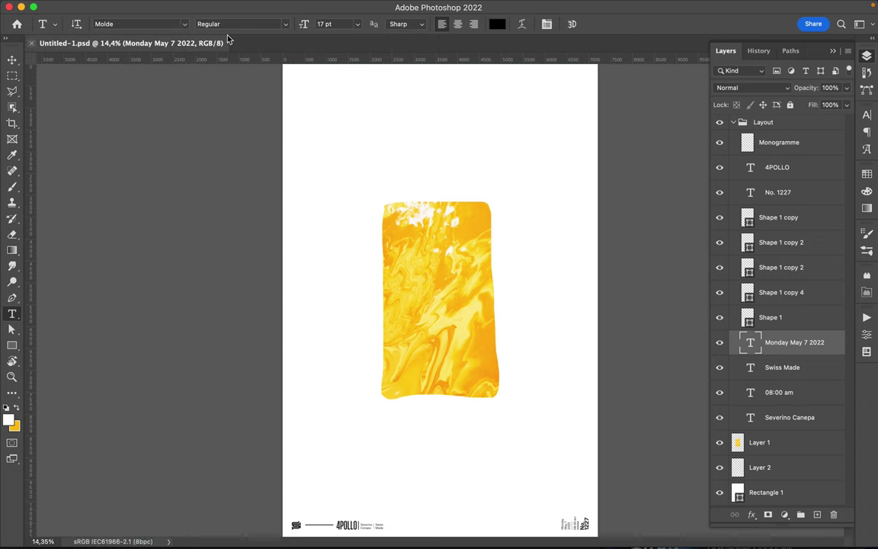
Collapse the Layout group, select empty Layer 2 and make blue from Swatches the brush colour
left_click(733, 123)
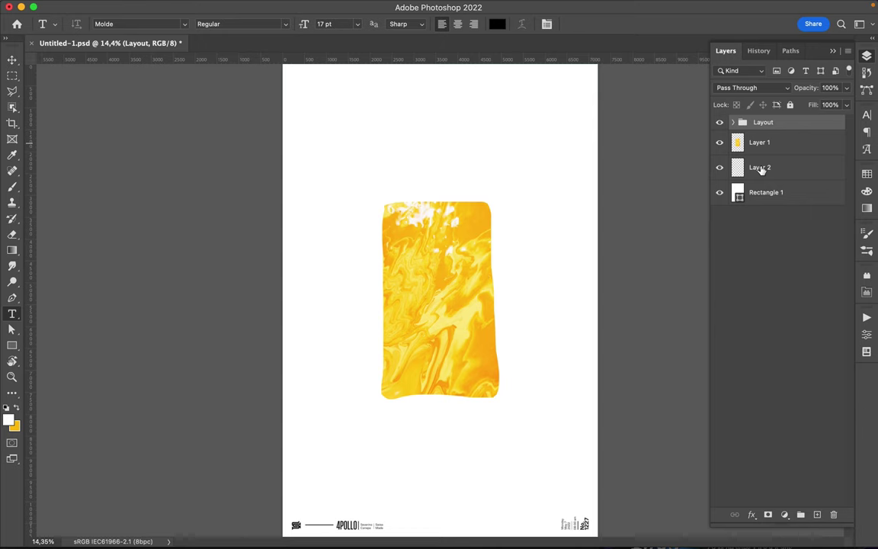
key("alt+bracketleft")
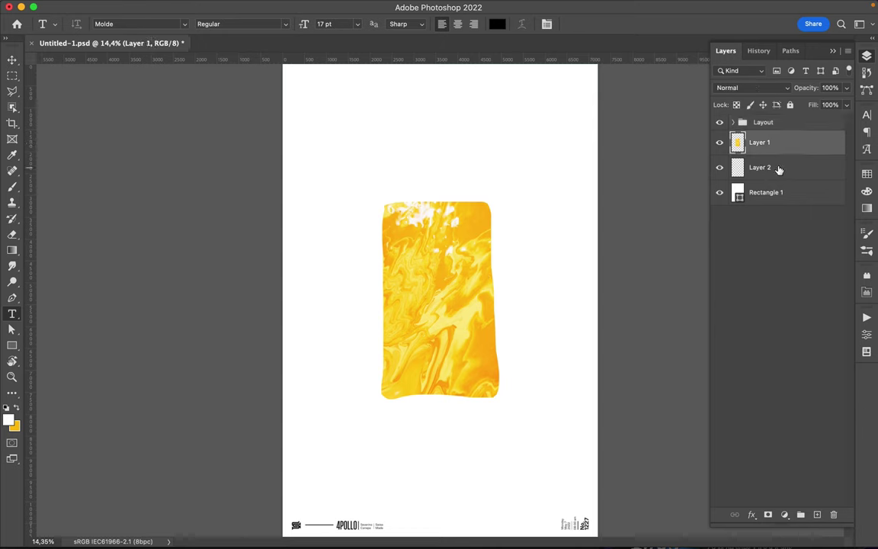
left_click(777, 169)
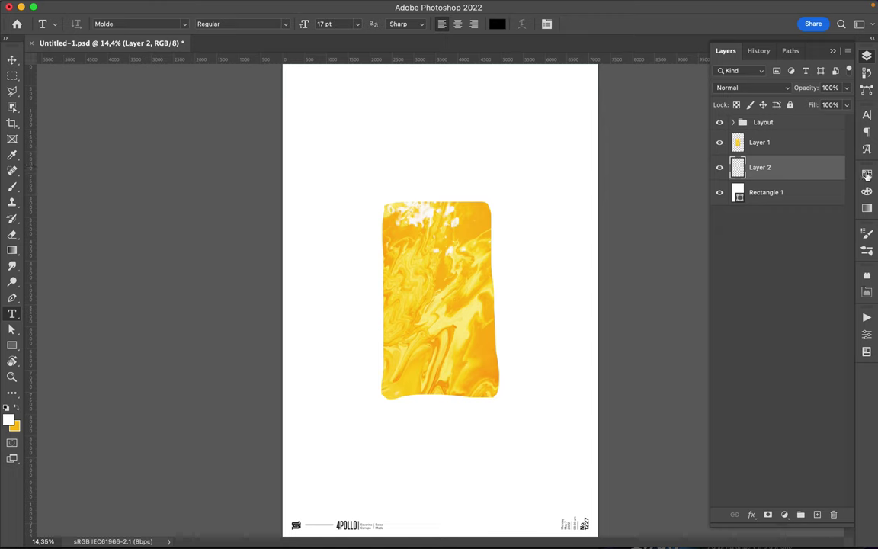
left_click(866, 174)
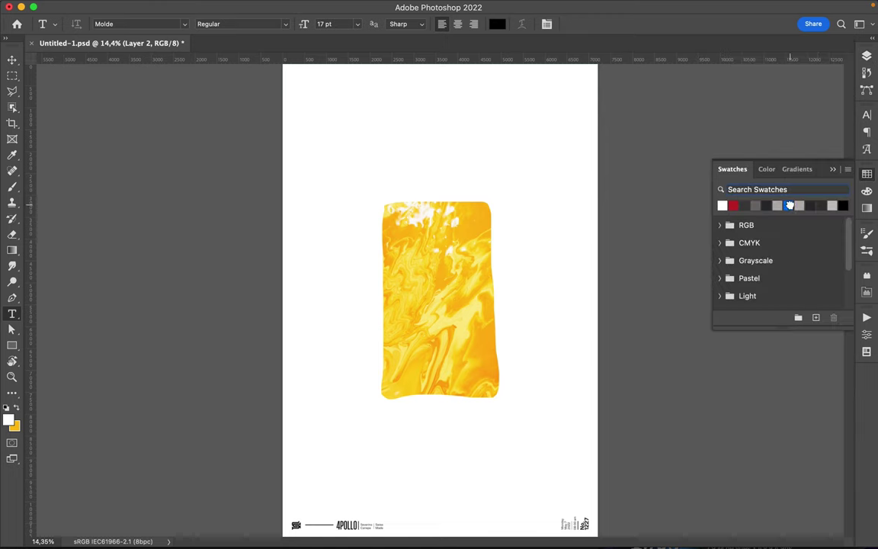
left_click(790, 205)
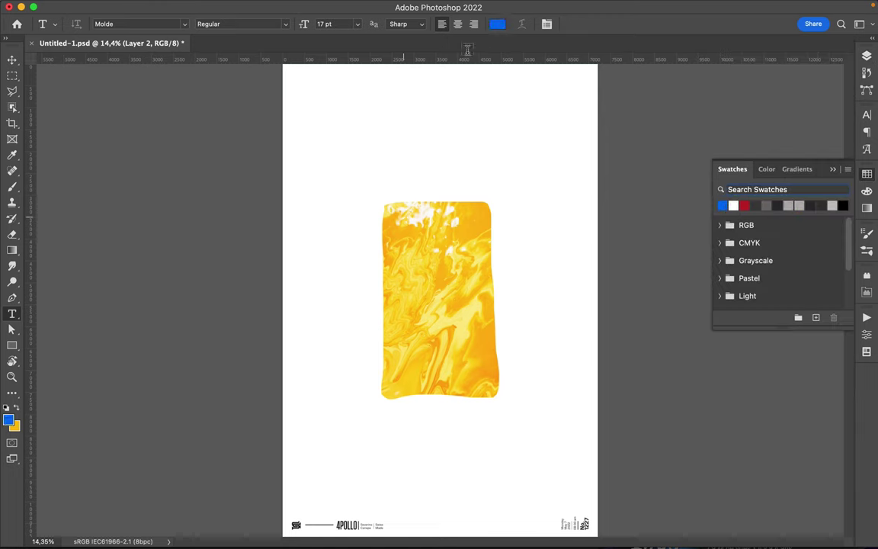
key("b")
Close Swatches, toggle the CleanMyMac X status overview from the menu bar, then dismiss it
left_click(621, 8)
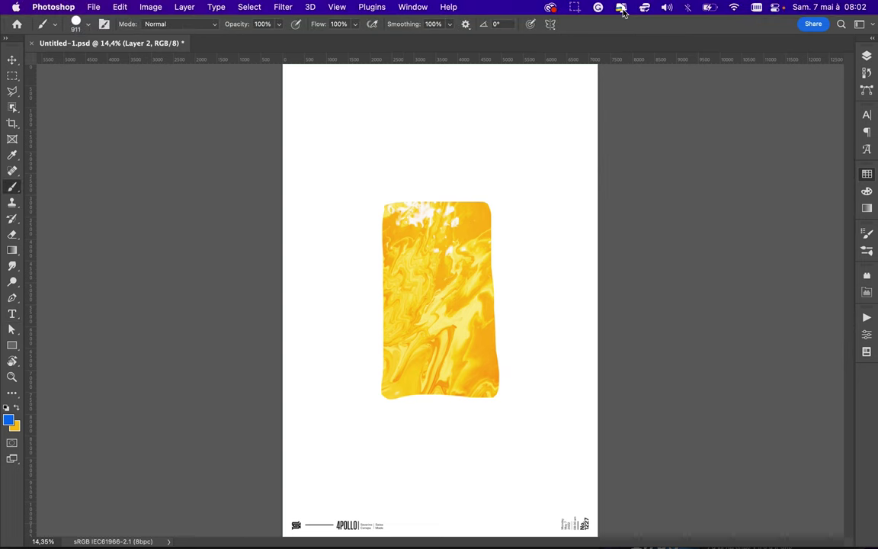
left_click(621, 8)
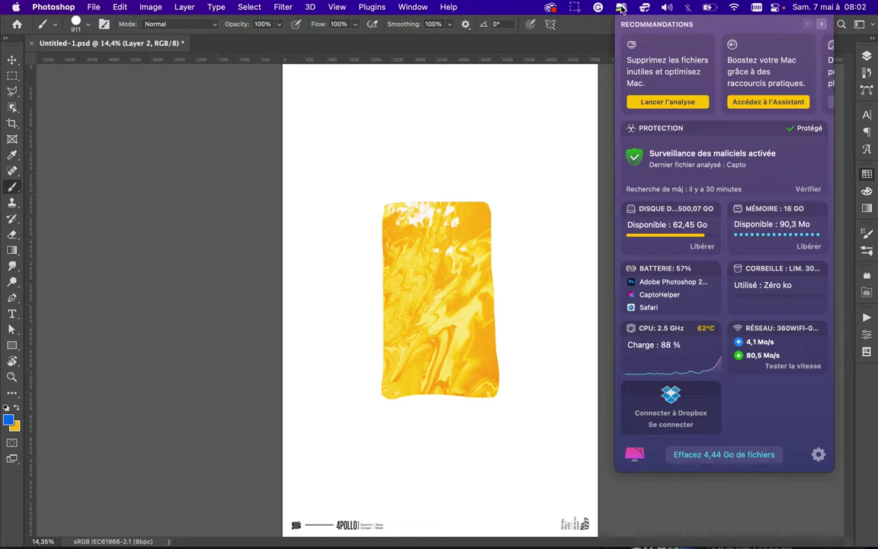
left_click(623, 7)
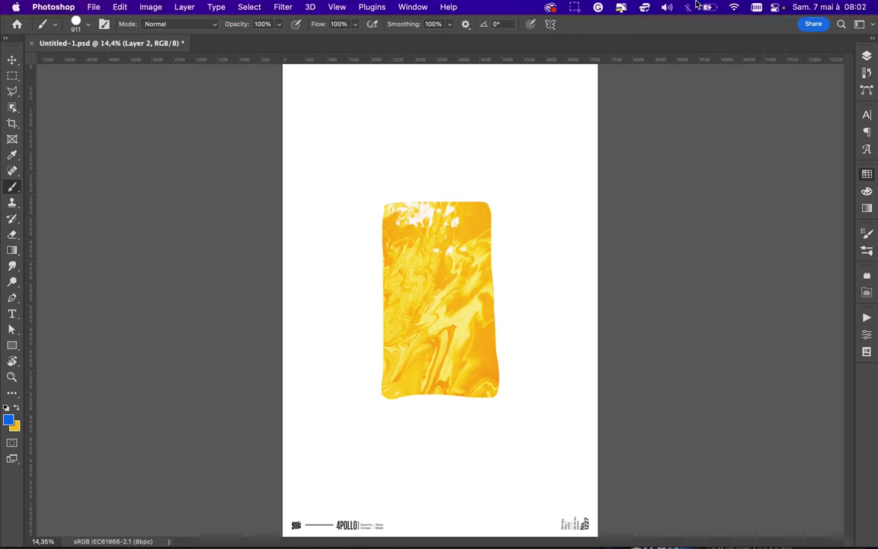
left_click(622, 7)
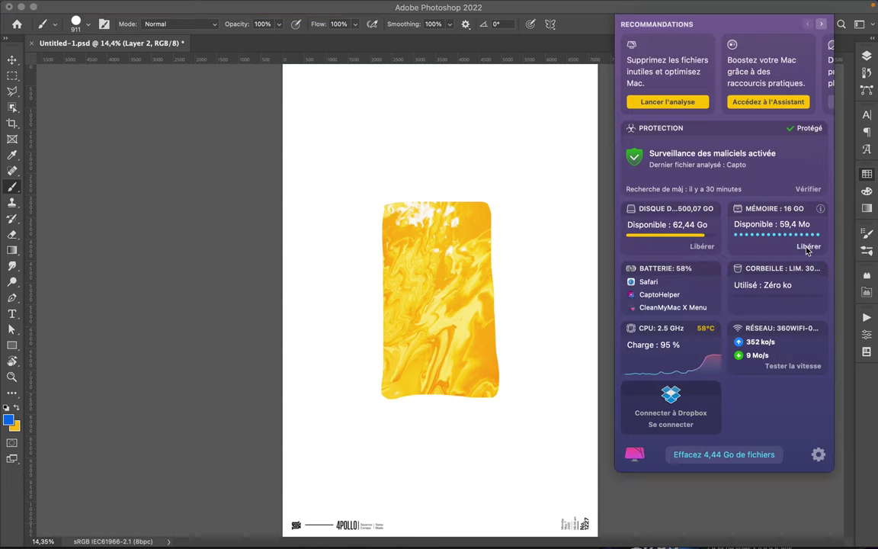
left_click(604, 209)
Paint a large blue shape peeking out behind the yellow panel's upper-left on Layer 2
left_click_drag(385, 204, 378, 347)
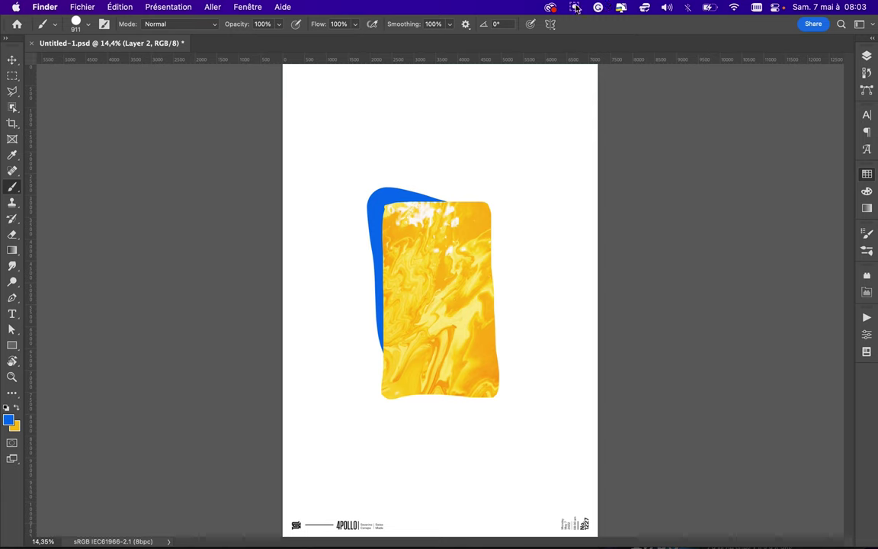
left_click(576, 7)
left_click(583, 37)
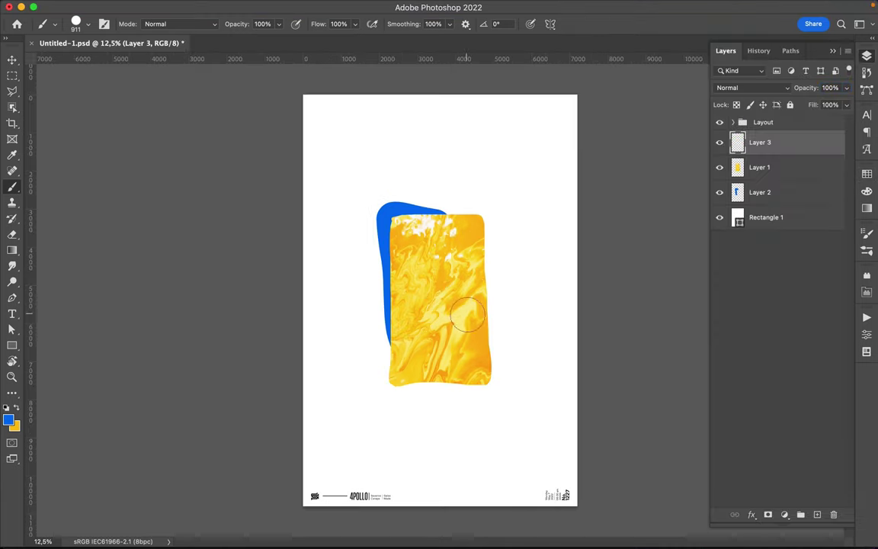
Paint two blue rounded bars and a thick rising blue stroke, then shrink the brush to 194 px
left_click_drag(474, 336, 518, 336)
left_click_drag(472, 410, 527, 408)
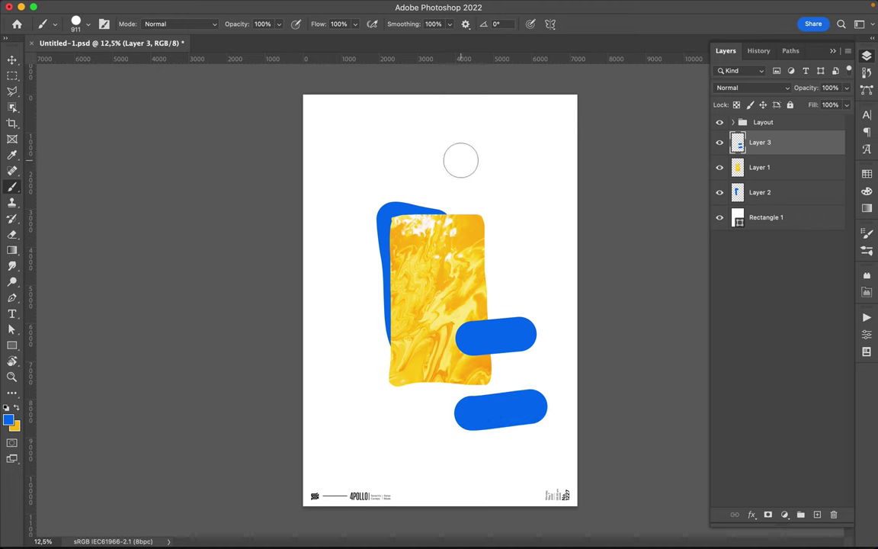
left_click_drag(353, 242, 443, 128)
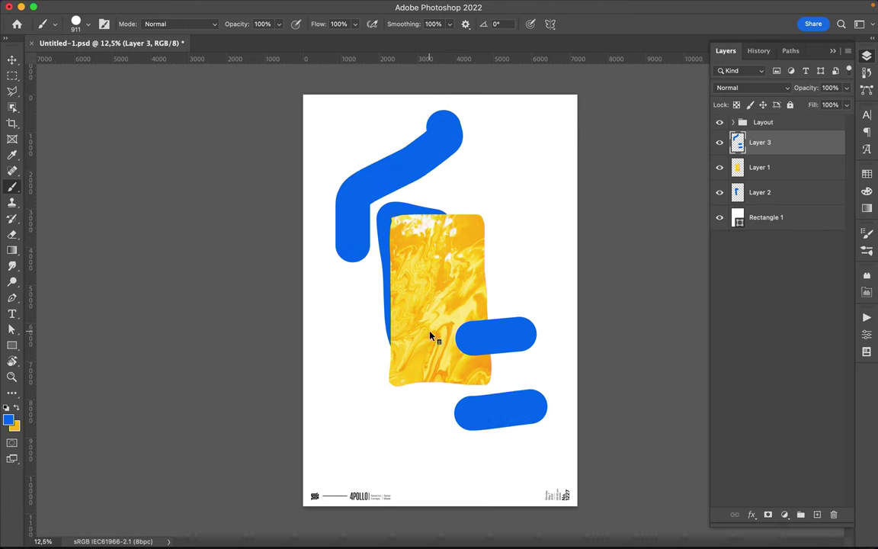
right_click(430, 336)
left_click(554, 212)
left_click(758, 192)
Add a new layer, then draw a thin blue zigzag, curve and short dashes on Layer 3
left_click(817, 515)
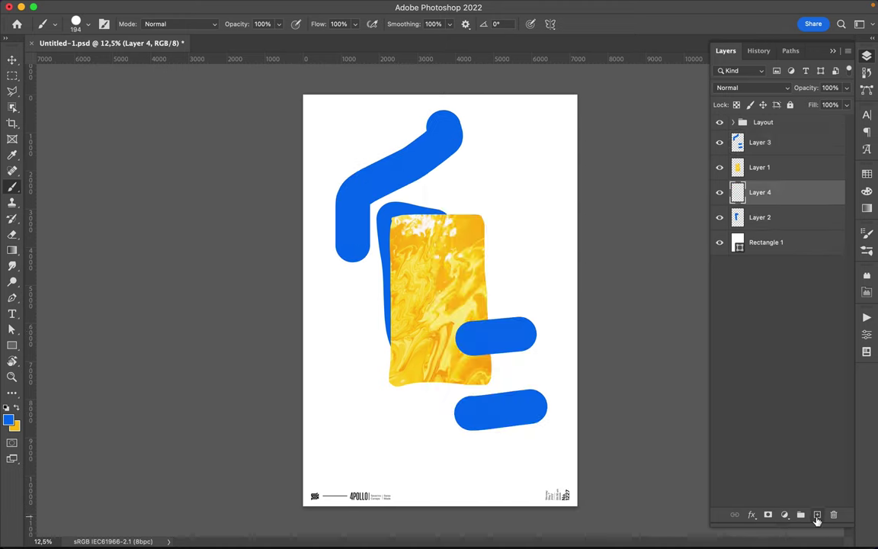
left_click_drag(389, 364, 329, 355)
left_click(778, 143)
left_click_drag(479, 295, 531, 209)
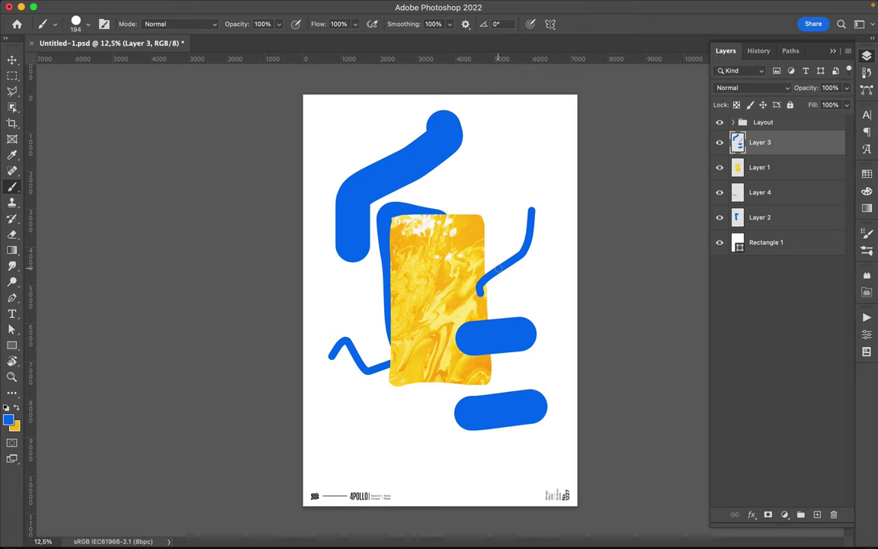
mouse_move(472, 198)
left_mouse_down()
mouse_move(496, 206)
mouse_move(494, 184)
left_mouse_up()
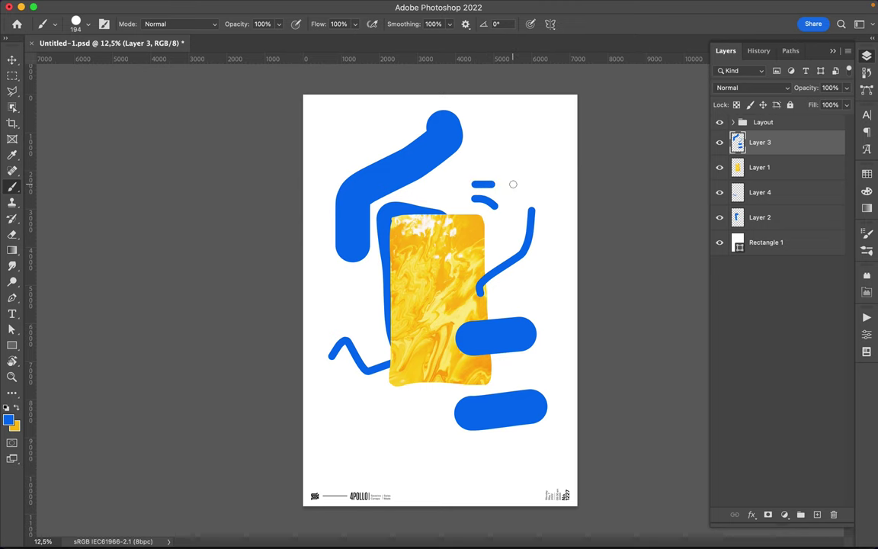
right_click(385, 363)
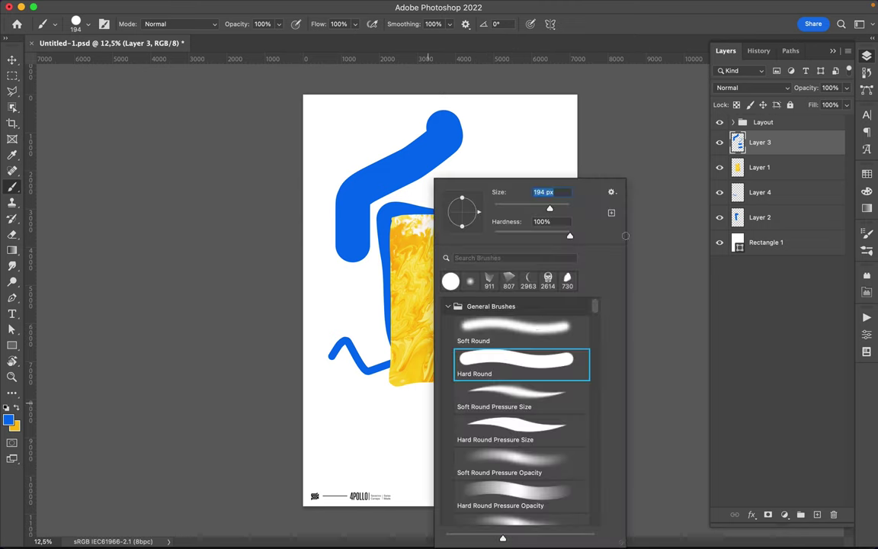
Reduce the brush to 84 px and draw thin blue lines and dashes over the panel
left_click_drag(550, 207, 526, 208)
key("Return")
left_click_drag(412, 333, 440, 393)
left_click_drag(401, 356, 414, 383)
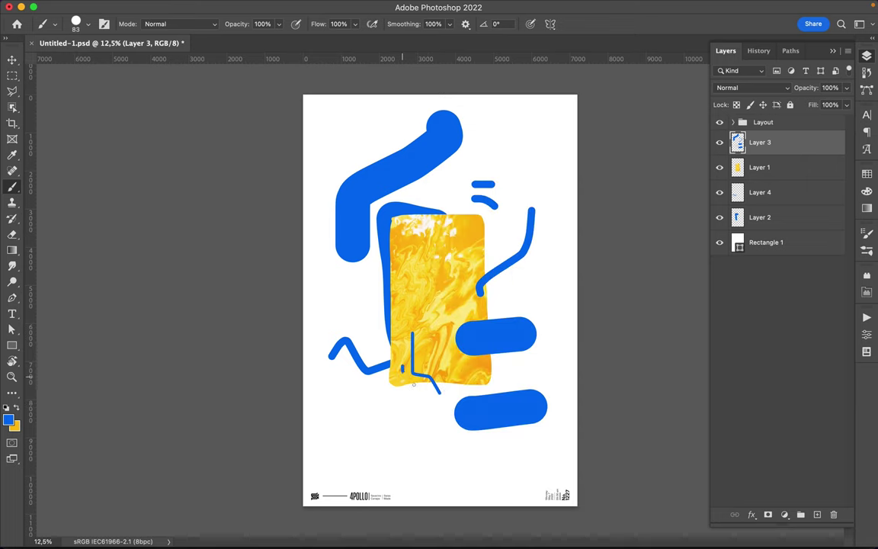
left_click_drag(495, 226, 495, 244)
left_click_drag(397, 226, 397, 307)
left_click_drag(397, 226, 450, 223)
left_click_drag(375, 277, 377, 319)
Set the brush to 22 px and add thin wavy blue lines left, right and below the panel
right_click(379, 284)
type("22")
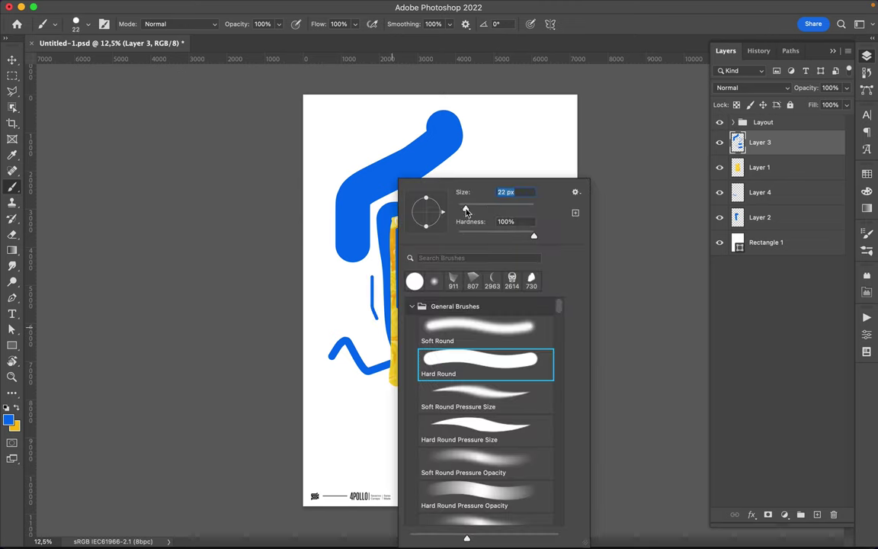
key("Return")
left_click_drag(383, 299, 385, 354)
left_click_drag(471, 311, 512, 298)
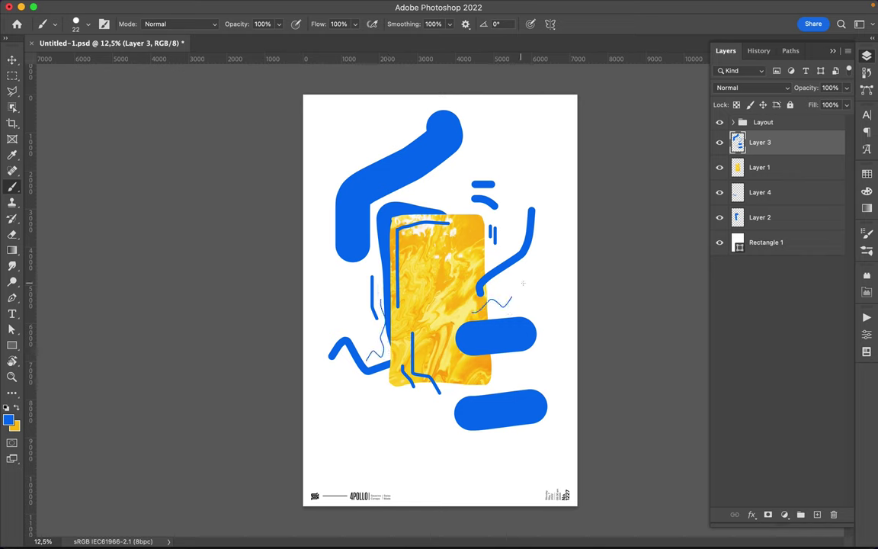
left_click_drag(456, 216, 484, 263)
mouse_move(458, 381)
left_mouse_down()
mouse_move(480, 392)
mouse_move(462, 384)
left_mouse_up()
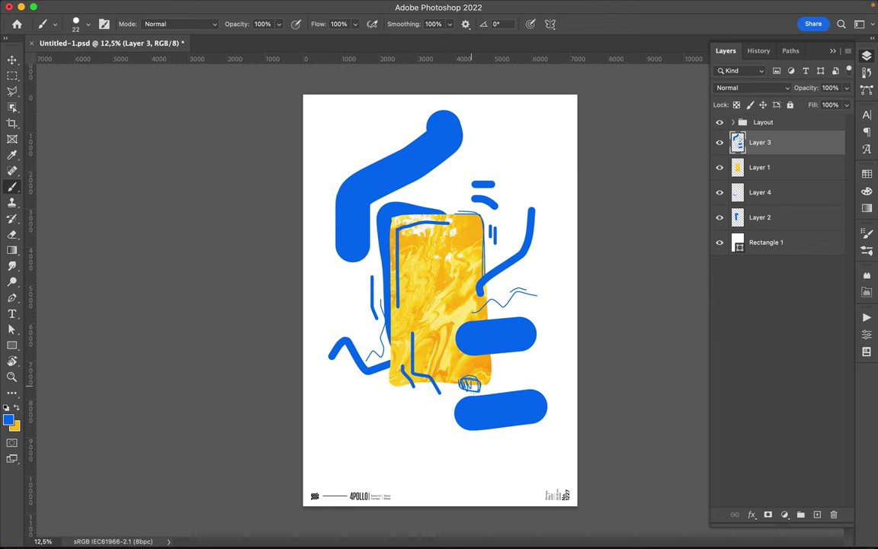
Scribble long blue lines at the upper right and lower left, then set the brush to 105 px
scroll(444, 192, "up", 3)
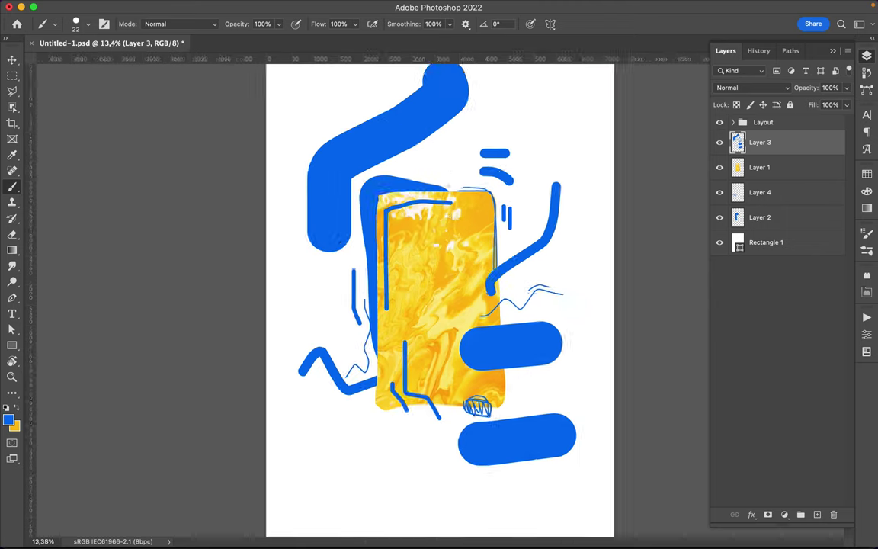
scroll(458, 195, "up", 1)
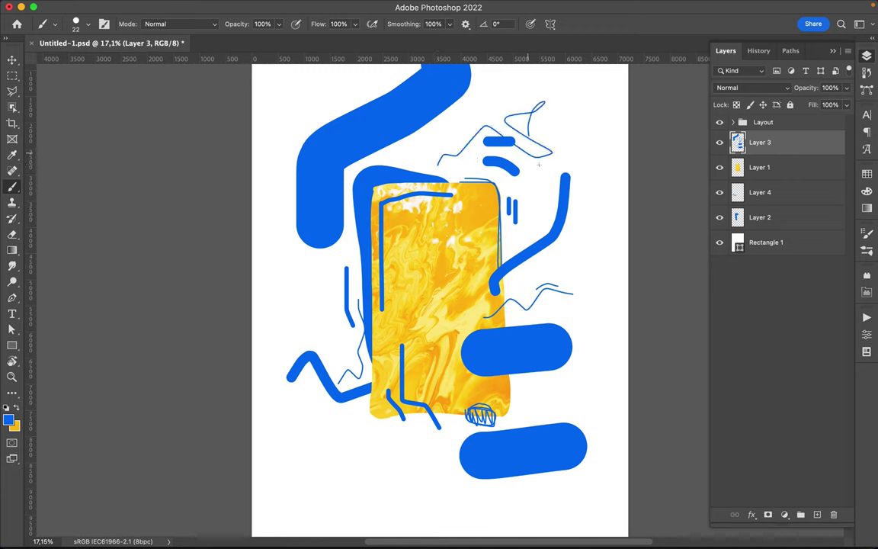
left_click_drag(439, 162, 530, 181)
left_click_drag(369, 420, 279, 476)
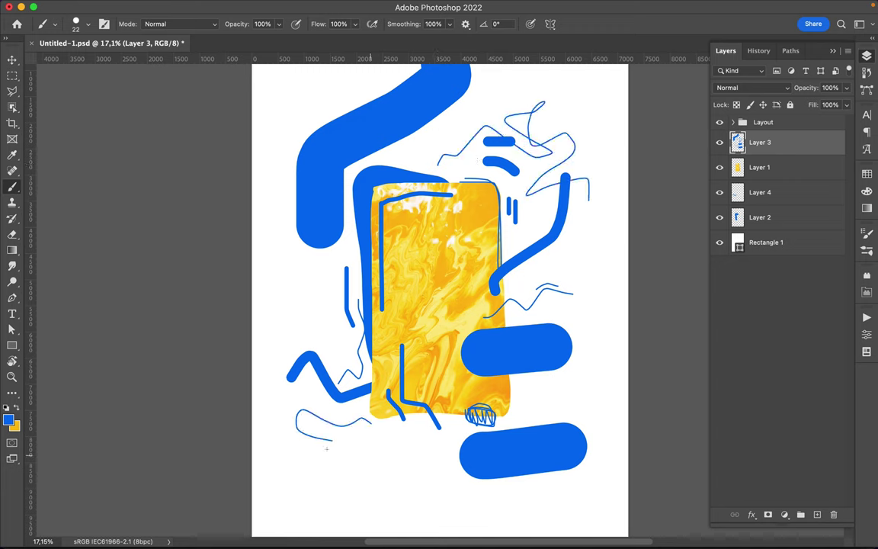
right_click(478, 288)
type("105")
key("Return")
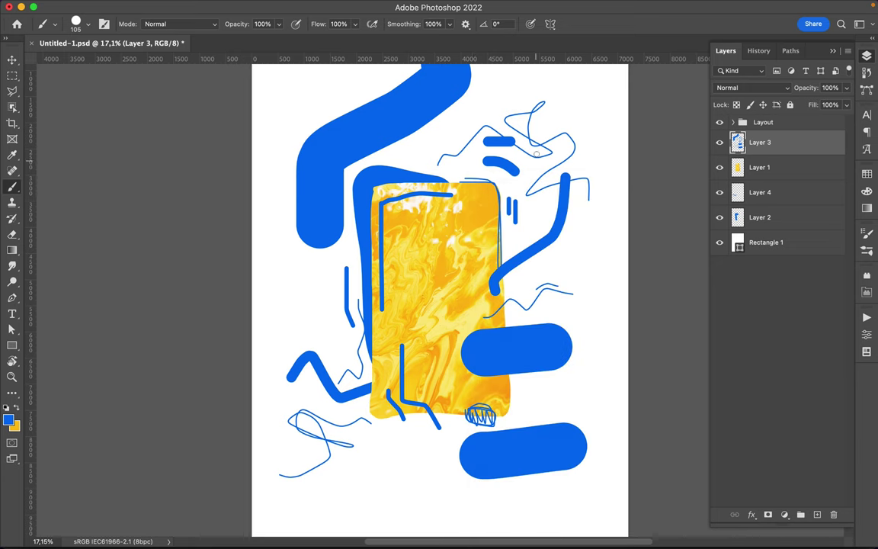
Sample yellow from the panel, create a new layer, and paint yellow strokes at the lower right and below
left_click(411, 227, "alt")
key("ctrl+shift+alt+n")
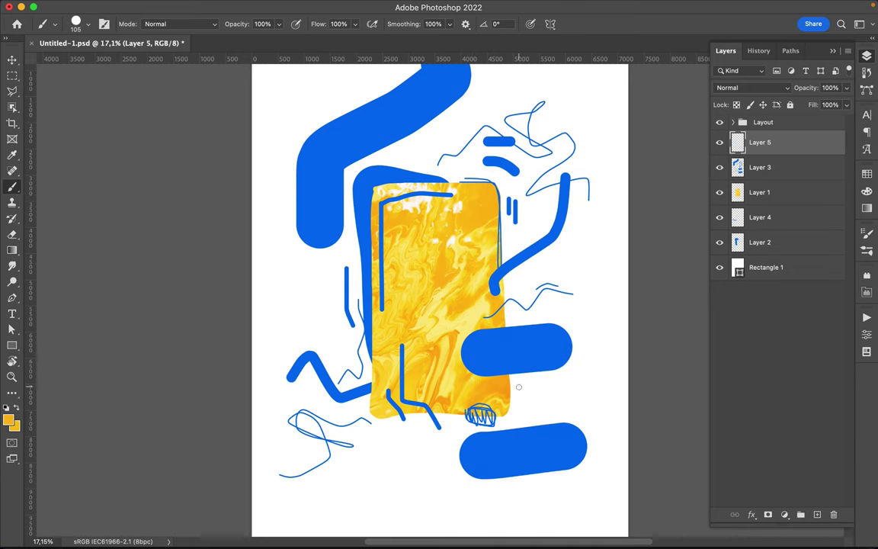
left_click_drag(524, 387, 516, 412)
left_click_drag(373, 415, 449, 478)
scroll(461, 103, "down", 1)
scroll(461, 102, "down", 1)
Scatter short yellow strokes above, left and right of the panel, then set the brush to 12 px
left_click_drag(404, 185, 438, 186)
left_click_drag(341, 308, 357, 327)
left_click_drag(519, 352, 532, 369)
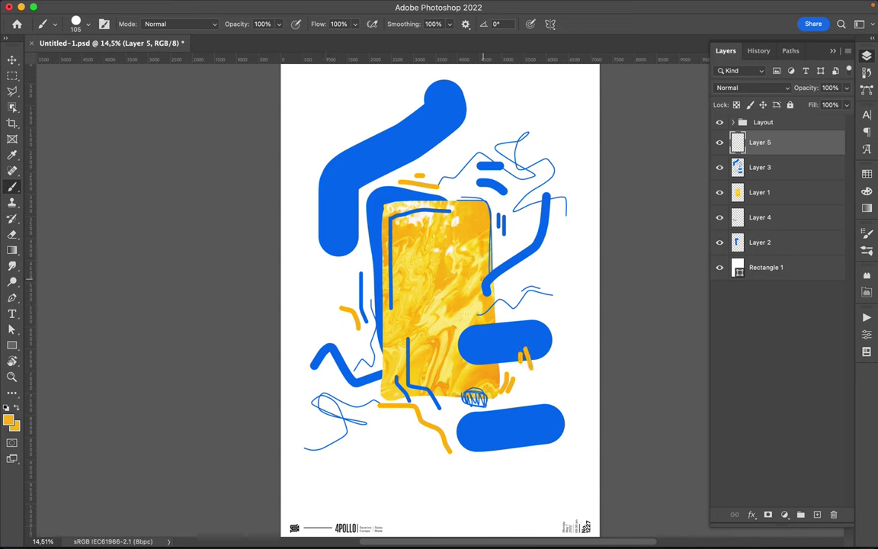
left_click_drag(501, 285, 534, 269)
left_click_drag(362, 248, 333, 220)
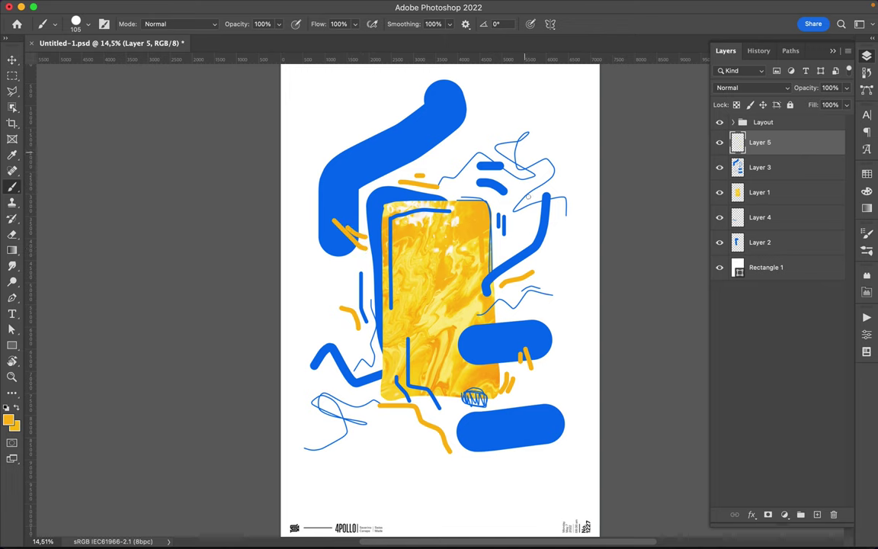
right_click(522, 186)
type("12")
key("Return")
Draw thin 12 px yellow squiggles near the top, at the lower left and up the left side
left_click_drag(460, 146, 499, 92)
left_click_drag(390, 404, 305, 480)
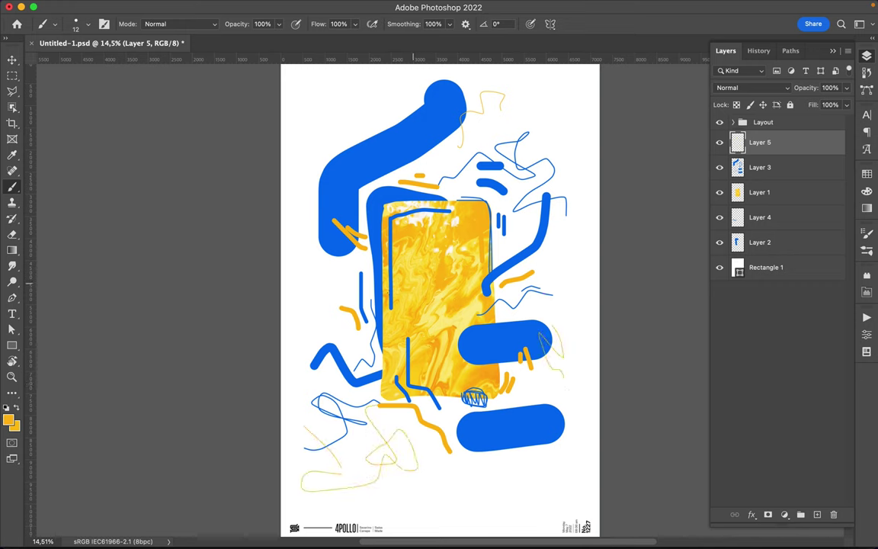
left_click_drag(329, 282, 381, 144)
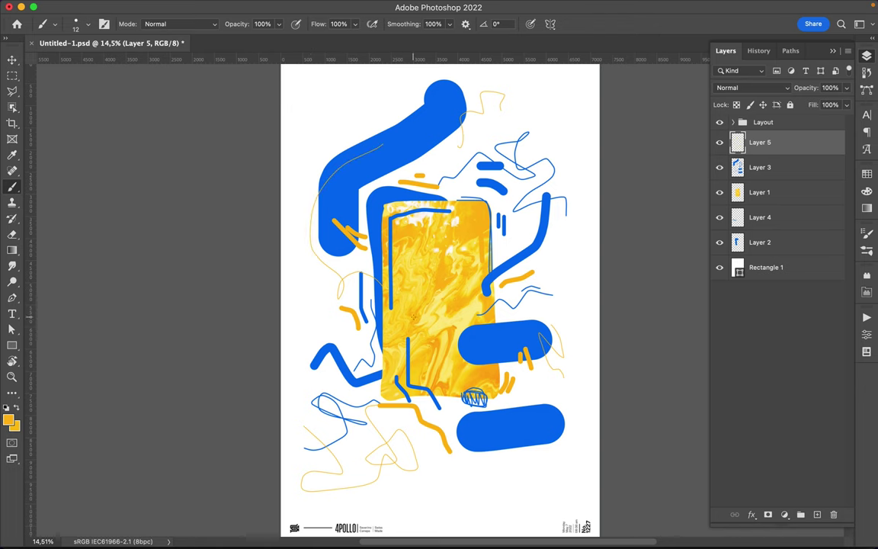
With a 30 px white brush, outline a rounded rectangle with inner lines on the yellow panel
right_click(446, 288)
mouse_move(472, 261)
left_mouse_down()
mouse_move(458, 314)
mouse_move(432, 227)
mouse_move(462, 294)
mouse_move(432, 313)
mouse_move(438, 229)
mouse_move(425, 311)
mouse_move(432, 217)
left_mouse_up()
left_click_drag(471, 297, 470, 225)
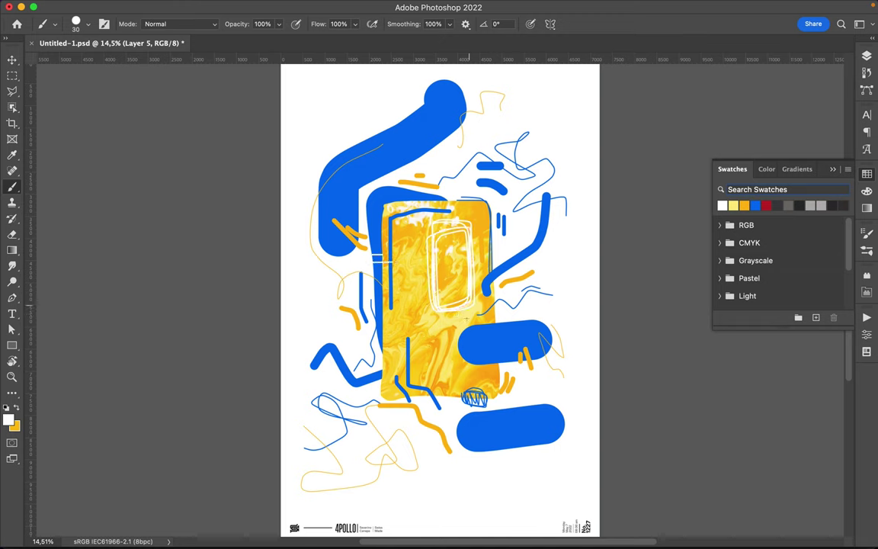
Scribble white circles on the upper blue pill and a white zigzag with highlights on the blue arm
mouse_move(474, 336)
left_mouse_down()
mouse_move(480, 355)
mouse_move(492, 339)
left_mouse_up()
left_click_drag(390, 162, 426, 137)
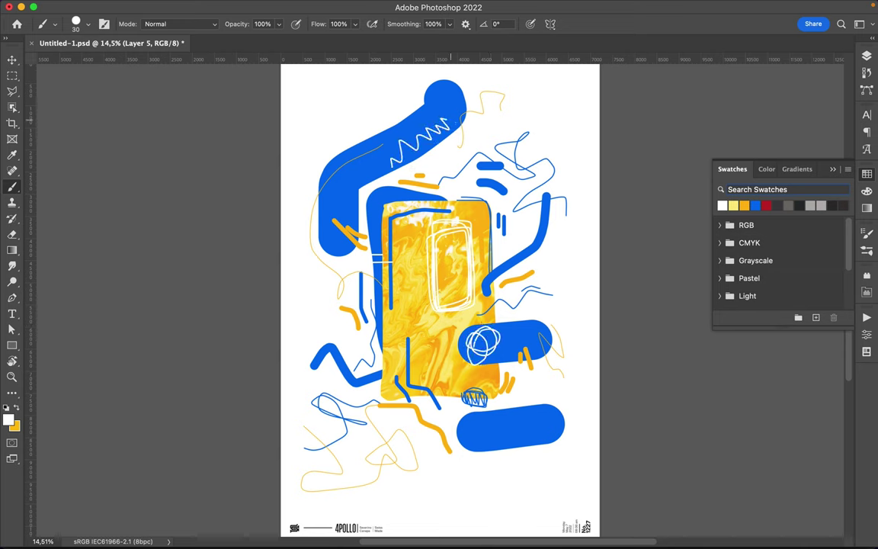
mouse_move(431, 105)
left_mouse_down()
mouse_move(332, 160)
mouse_move(446, 90)
left_mouse_up()
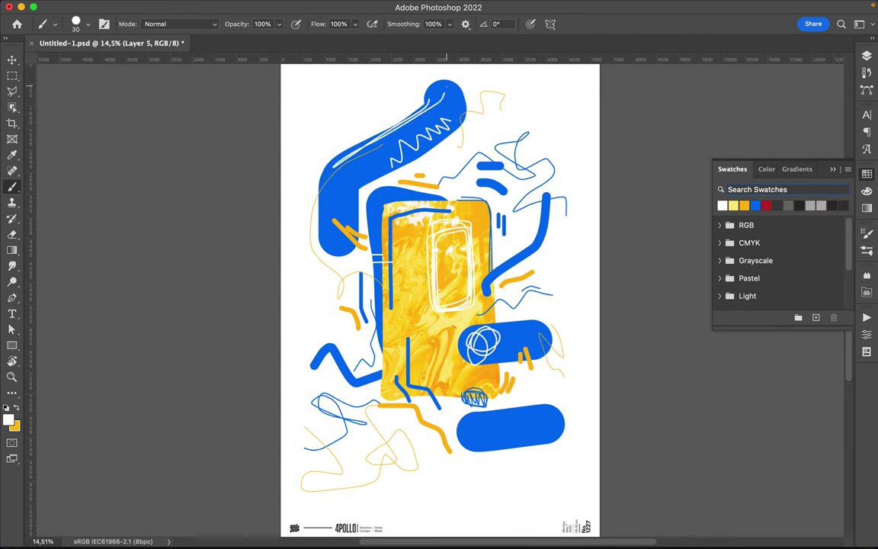
left_click_drag(345, 196, 351, 196)
left_click_drag(380, 202, 402, 200)
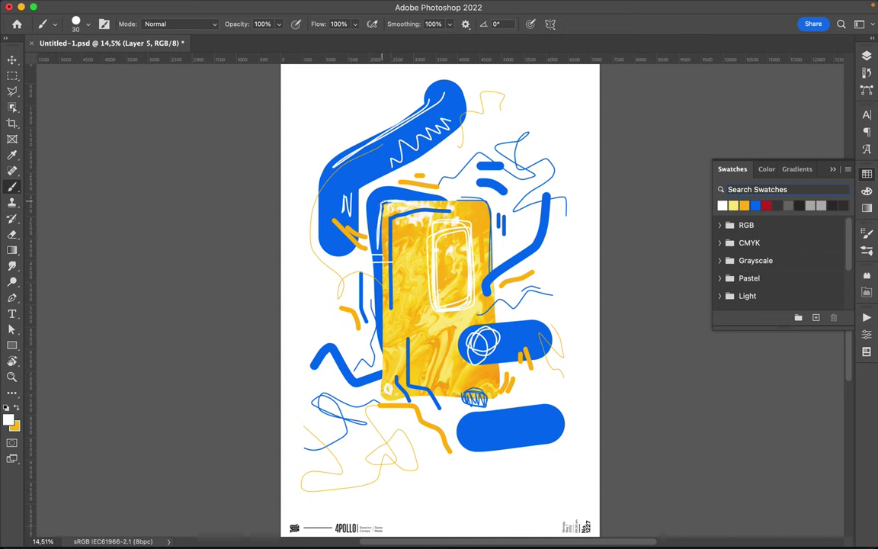
Add a white highlight, zigzag and check mark on the lower blue pill, then enlarge the brush to about 364 px
left_click_drag(468, 419, 533, 409)
left_click_drag(518, 439, 547, 428)
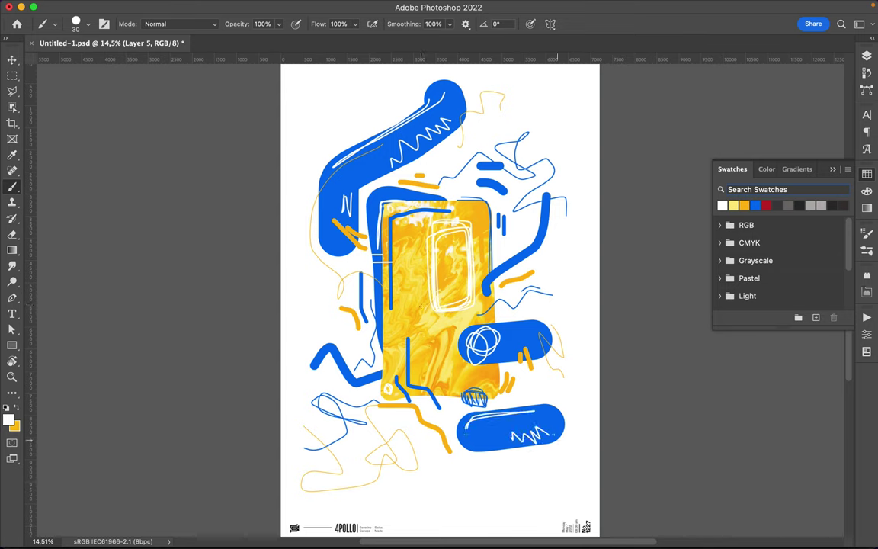
left_click_drag(490, 442, 492, 431)
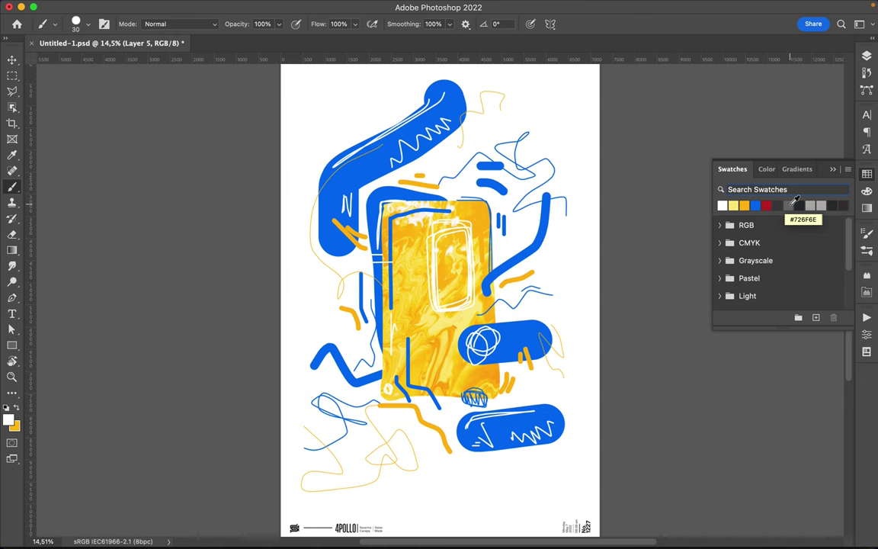
right_click(462, 298)
left_click_drag(549, 210, 598, 210)
With a 460 px brush, add Layer 6 below Layer 2 and paint a first grey stroke
key("Return")
key("F7")
left_click(800, 416)
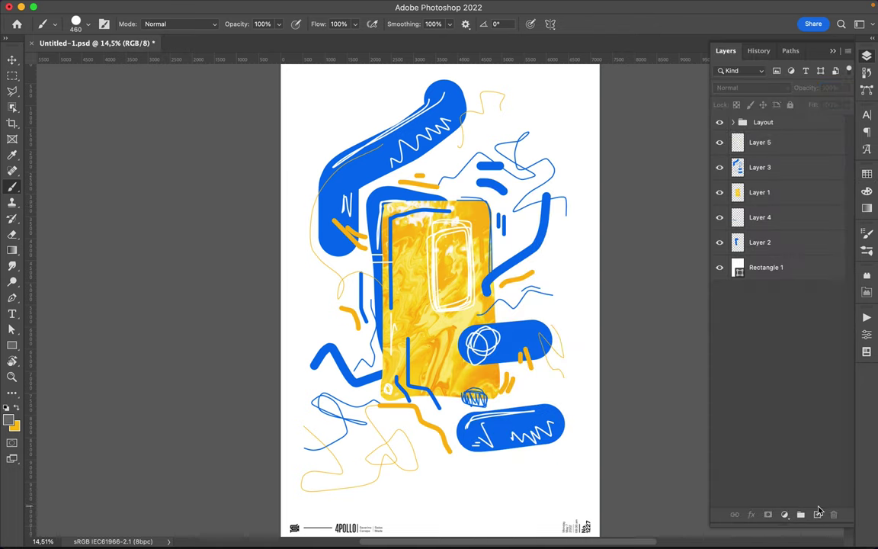
left_click(817, 514)
left_click_drag(760, 123, 755, 259)
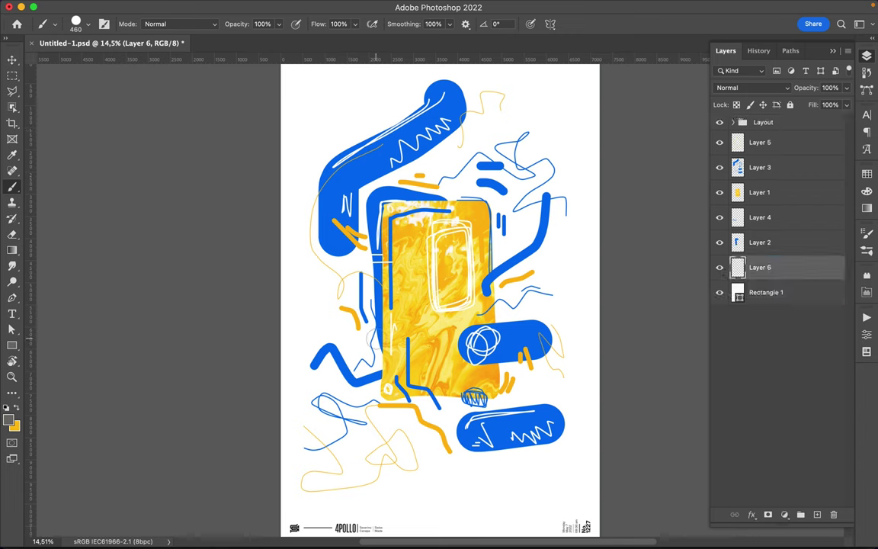
left_click_drag(373, 332, 309, 433)
Pick dark and lighter olive-grey colours, try strokes right of the panel, then undo them
left_click(867, 192)
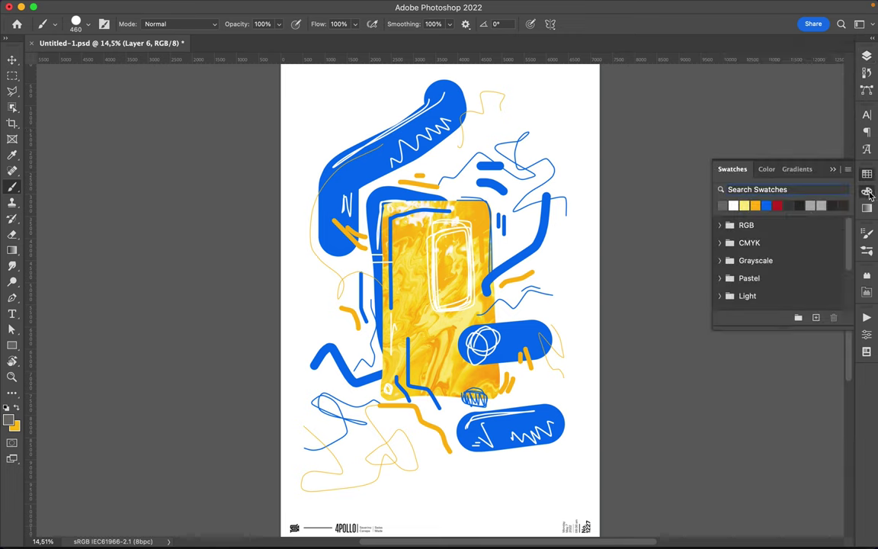
left_click(867, 192)
left_click(834, 292)
left_click_drag(766, 255, 755, 264)
left_click(760, 253)
left_click_drag(495, 259, 579, 309)
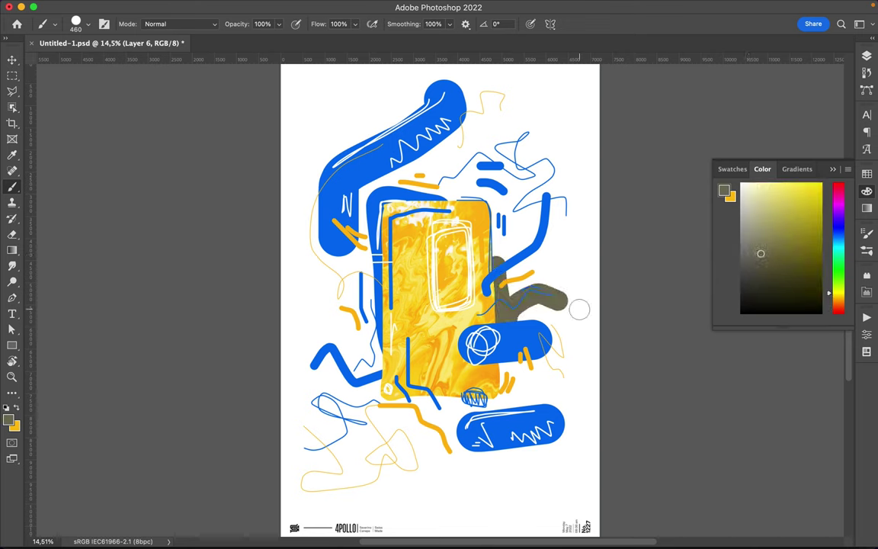
left_click(752, 234)
left_click_drag(501, 235, 537, 268)
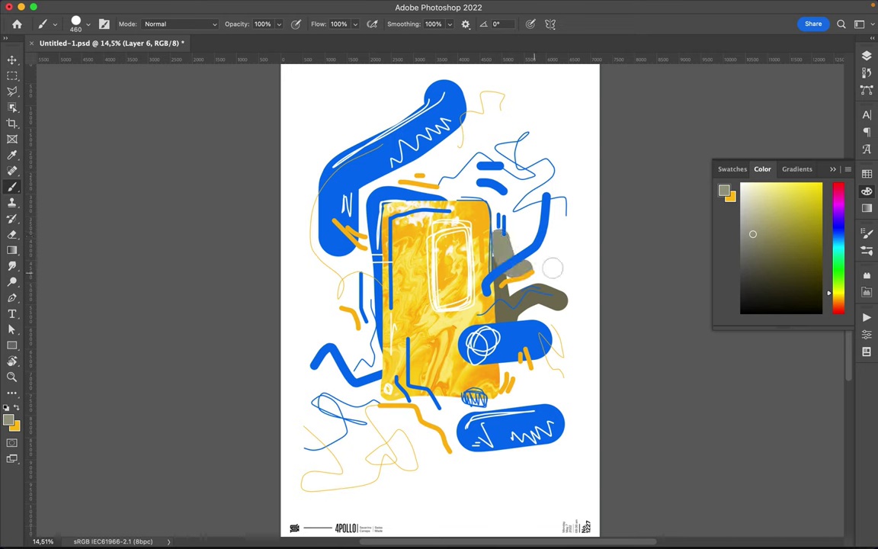
key("super+z")
key("super+z")
Paint grey along the panel's edges, behind the upper-left blue arm and at the lower left
mouse_move(373, 339)
left_mouse_down()
mouse_move(458, 406)
mouse_move(499, 402)
left_mouse_up()
left_click_drag(446, 187, 483, 221)
left_click_drag(426, 191, 374, 206)
left_click_drag(328, 152, 393, 113)
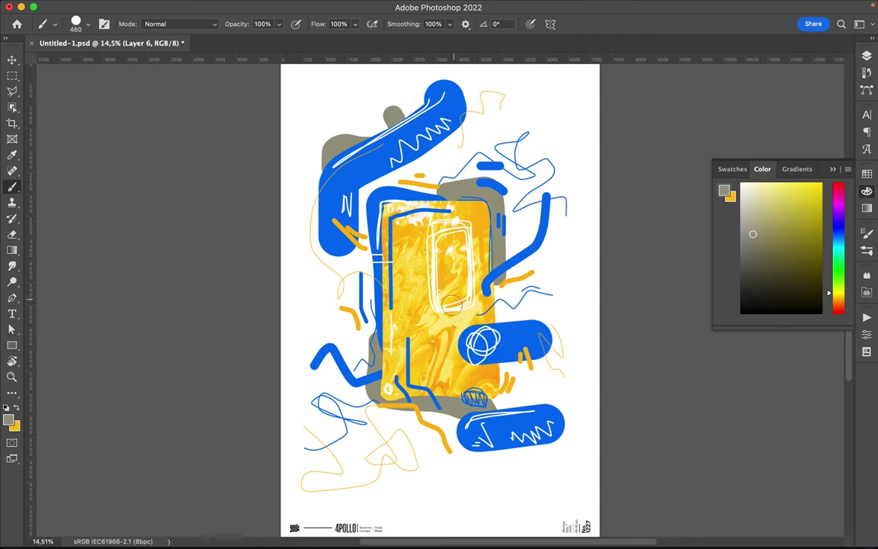
left_click_drag(323, 421, 335, 465)
left_click_drag(358, 423, 377, 457)
right_click(526, 304)
Set the brush to 35 px and draw thin grey diagonal lines at the lower right
type("35")
key("Return")
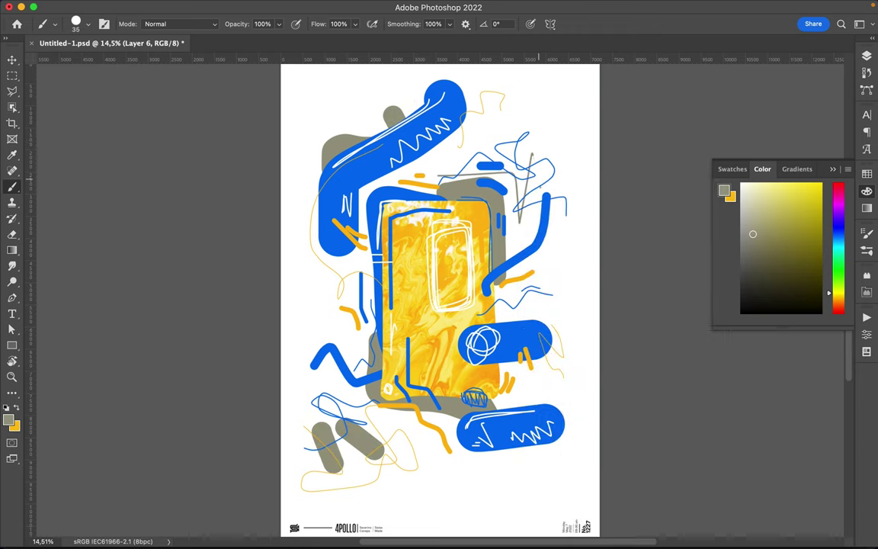
left_click_drag(466, 466, 545, 339)
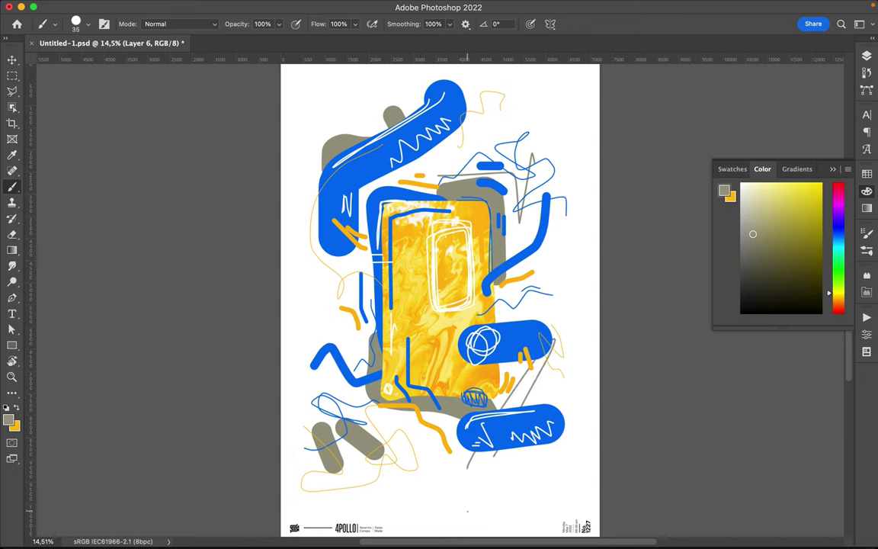
left_click_drag(467, 503, 499, 446)
left_click_drag(435, 488, 568, 418)
On Layer 5, reshape the grey scribble on the panel and extend a stroke to its left
left_click(867, 56)
left_click(760, 142)
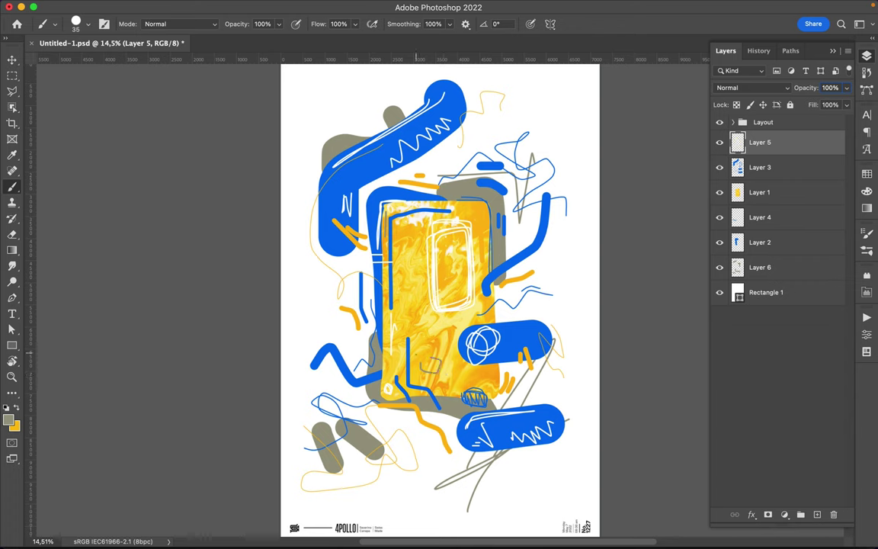
left_click_drag(421, 365, 436, 364)
left_click_drag(350, 327, 314, 290)
left_click(867, 173)
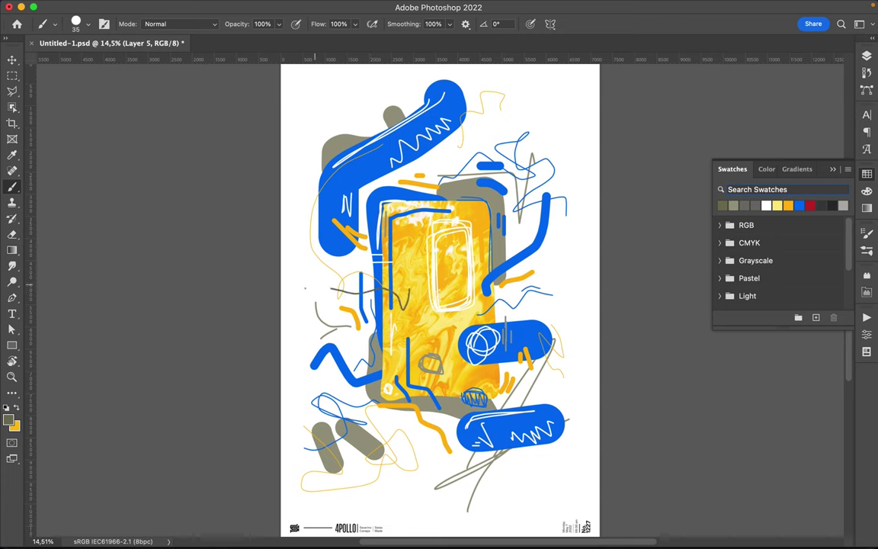
key("F7")
On Layer 6 with a 492 px brush, paint broad grey strokes right, left and top right
left_click(759, 267)
right_click(423, 245)
type("492")
key("Return")
left_click_drag(570, 296, 509, 296)
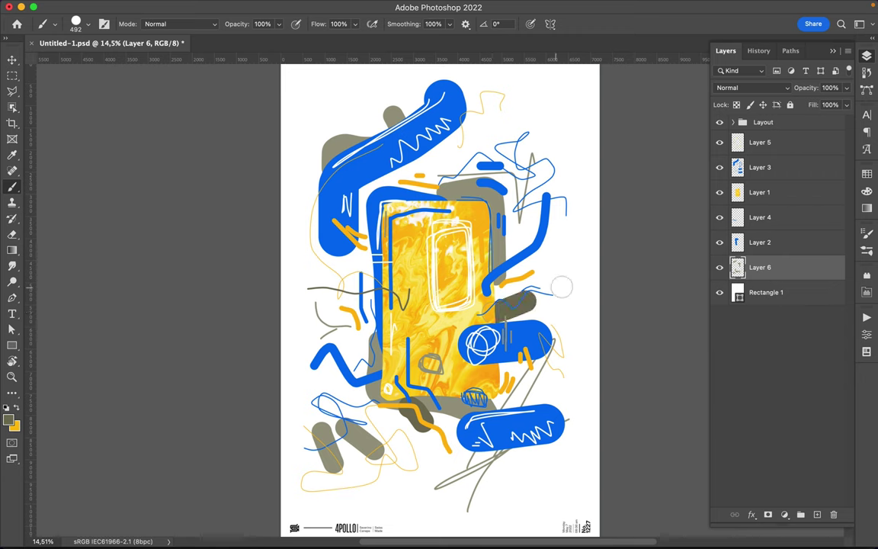
left_click_drag(373, 267, 333, 268)
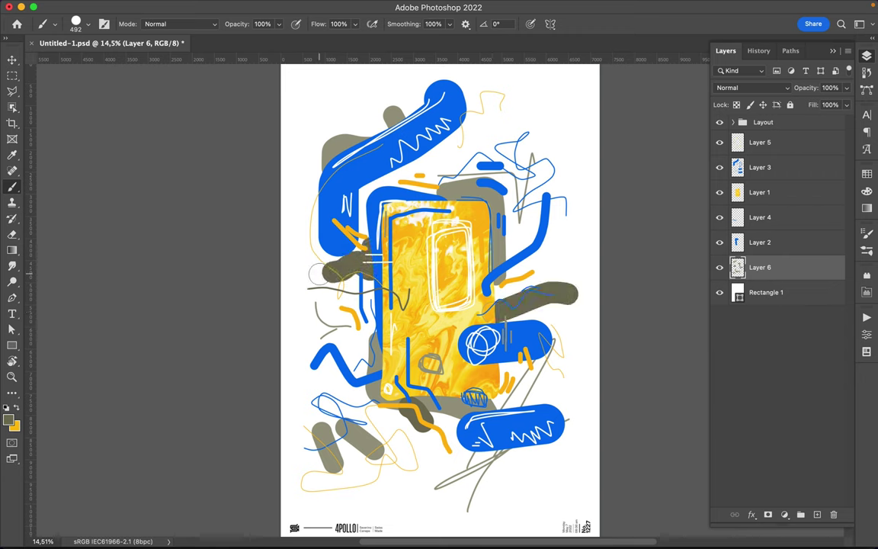
left_click_drag(464, 169, 497, 149)
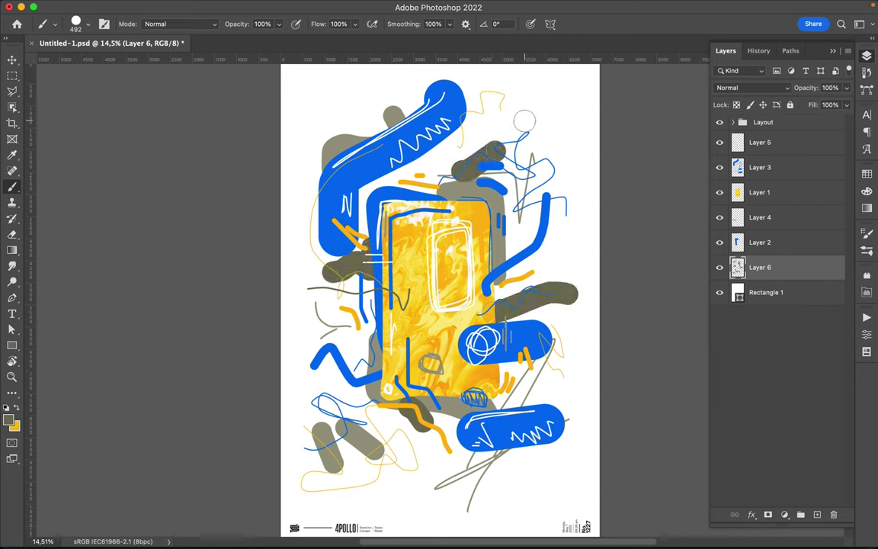
Switch to the Move tool and save the finished poster
key("v")
key("ctrl+s")
left_click(576, 7)
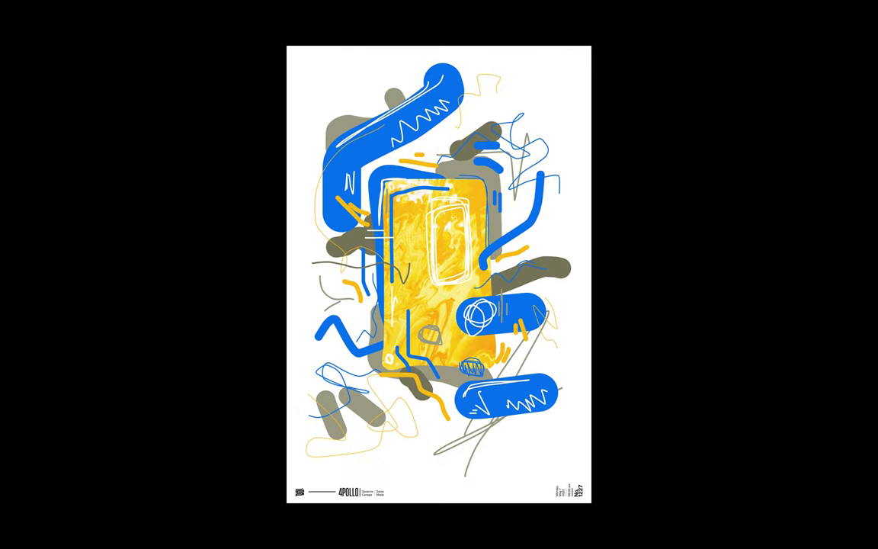